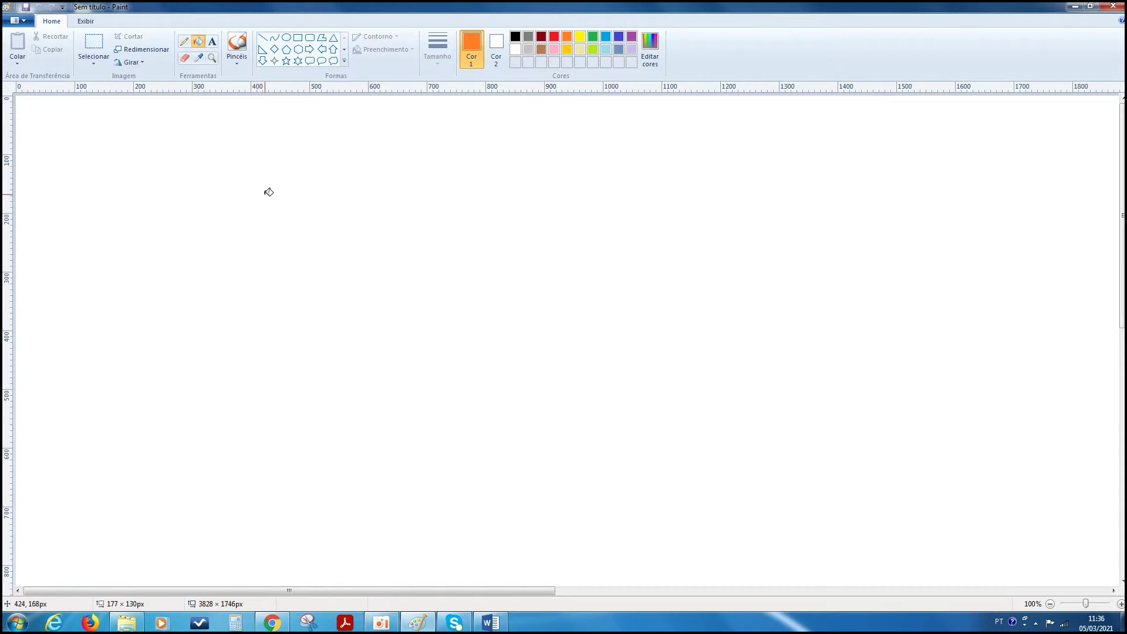
Step: Fill the blank canvas with orange, and undo the fill
left_click(269, 192)
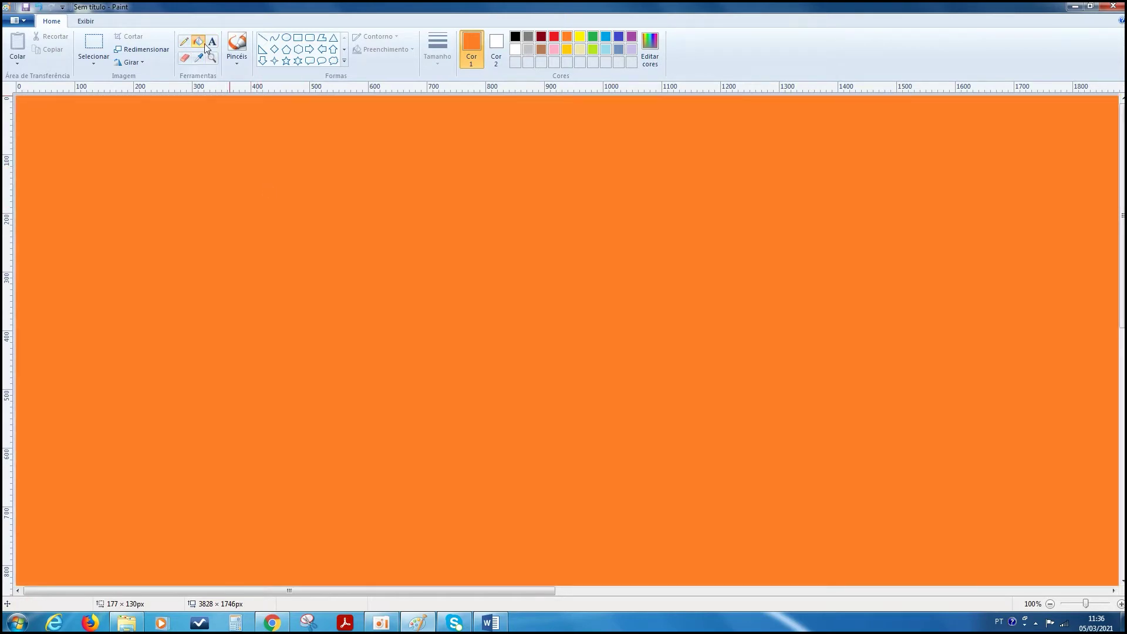
left_click(41, 7)
left_click(41, 6)
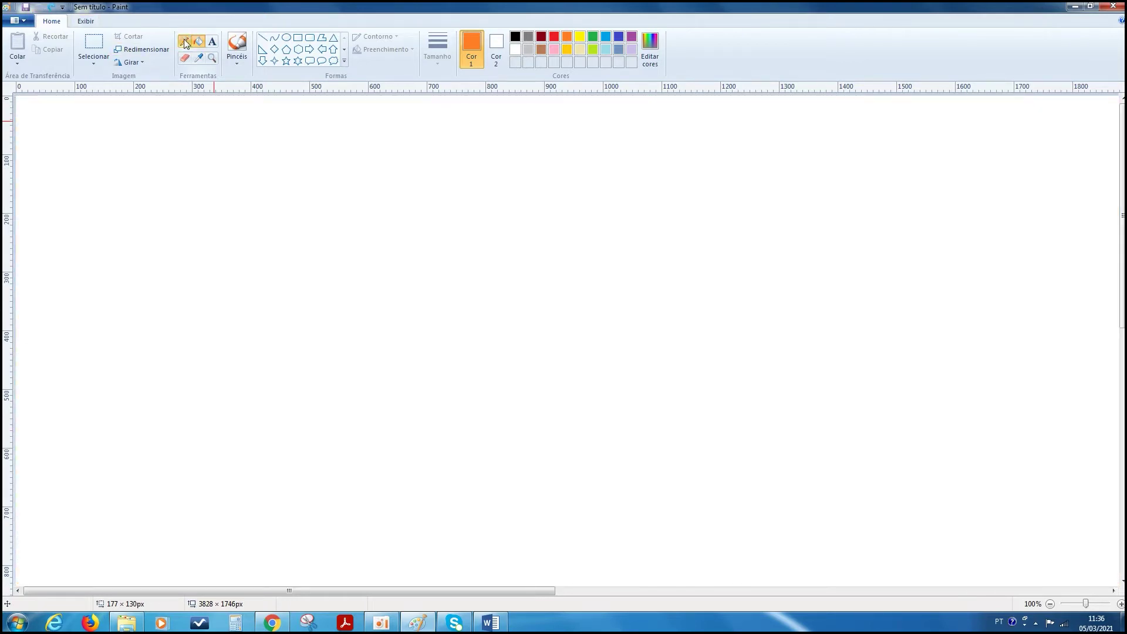
Step: Draw a thin orange curve with the Pencil and a thick orange marker wave below it with the brush
left_click(185, 43)
mouse_move(122, 204)
left_mouse_down()
mouse_move(150, 170)
mouse_move(280, 147)
left_mouse_up()
left_click(236, 44)
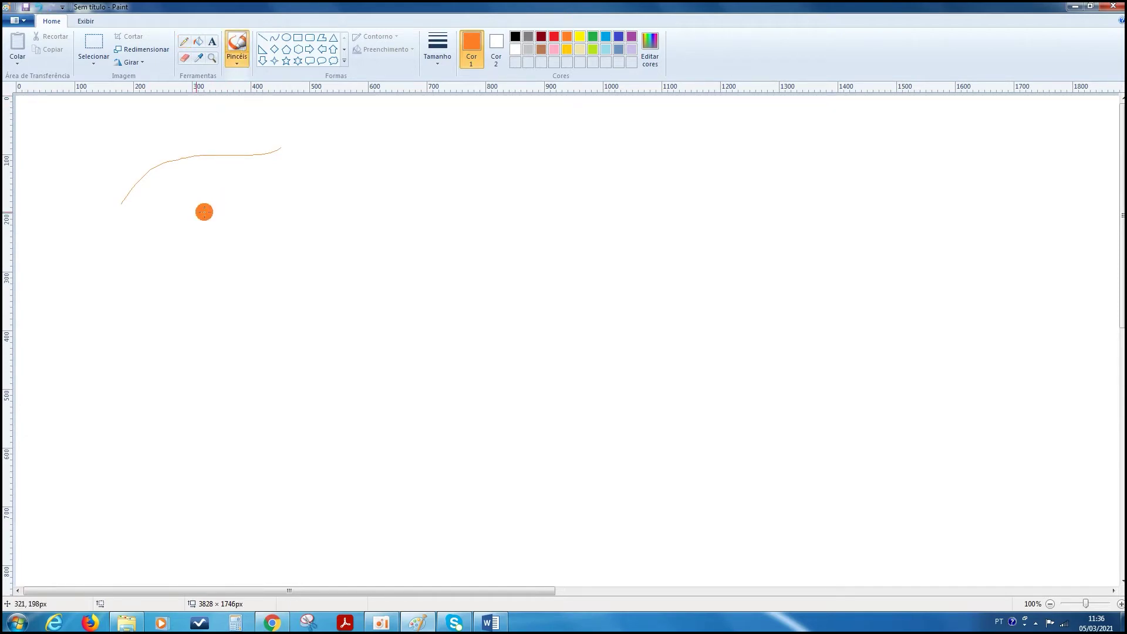
mouse_move(184, 228)
left_mouse_down()
mouse_move(230, 201)
mouse_move(296, 200)
mouse_move(320, 186)
left_mouse_up()
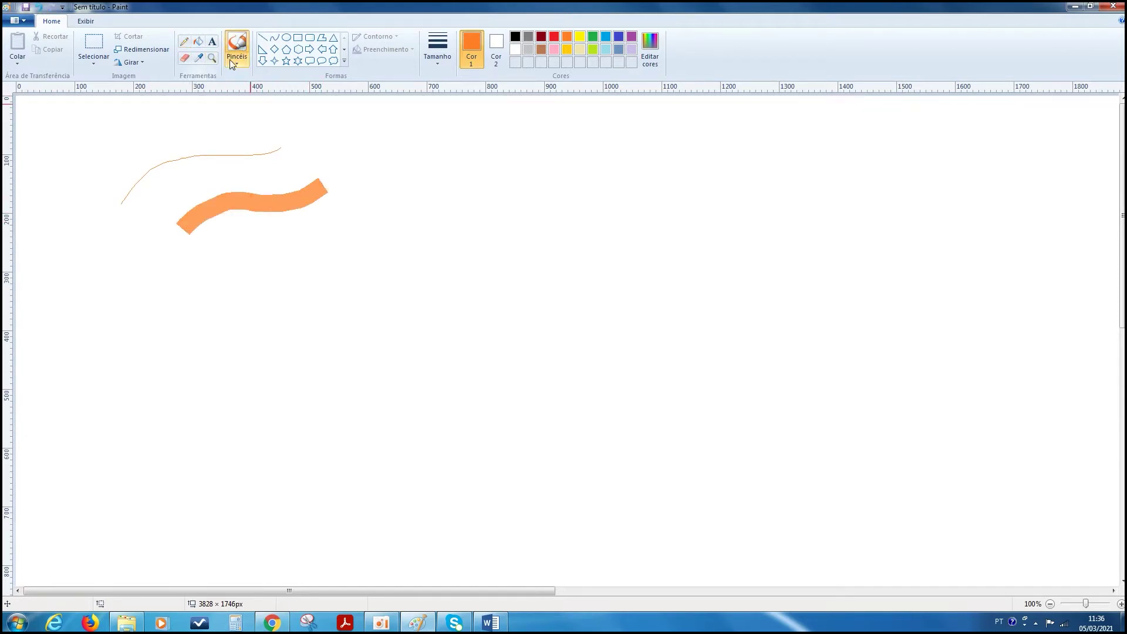
Step: Paint an orange airbrush stroke and an orange crayon stroke below the thick marker wave
left_click(235, 61)
left_click(319, 83)
mouse_move(226, 320)
left_mouse_down()
mouse_move(313, 284)
mouse_move(349, 244)
left_mouse_up()
left_click(241, 60)
left_click(261, 104)
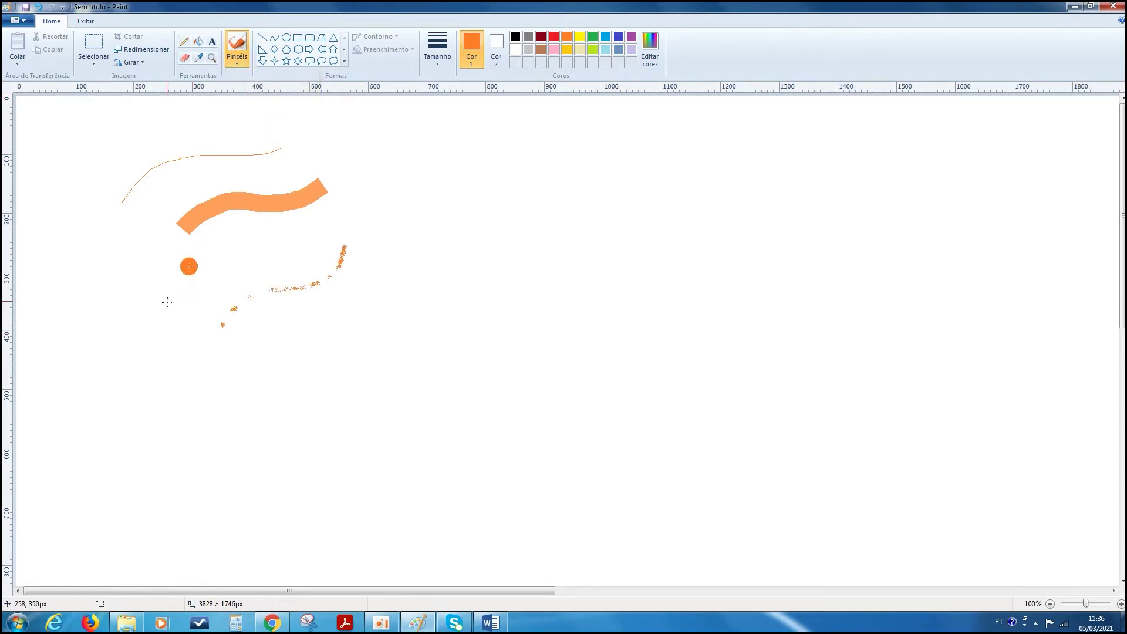
mouse_move(152, 322)
left_mouse_down()
mouse_move(205, 278)
mouse_move(278, 265)
left_mouse_up()
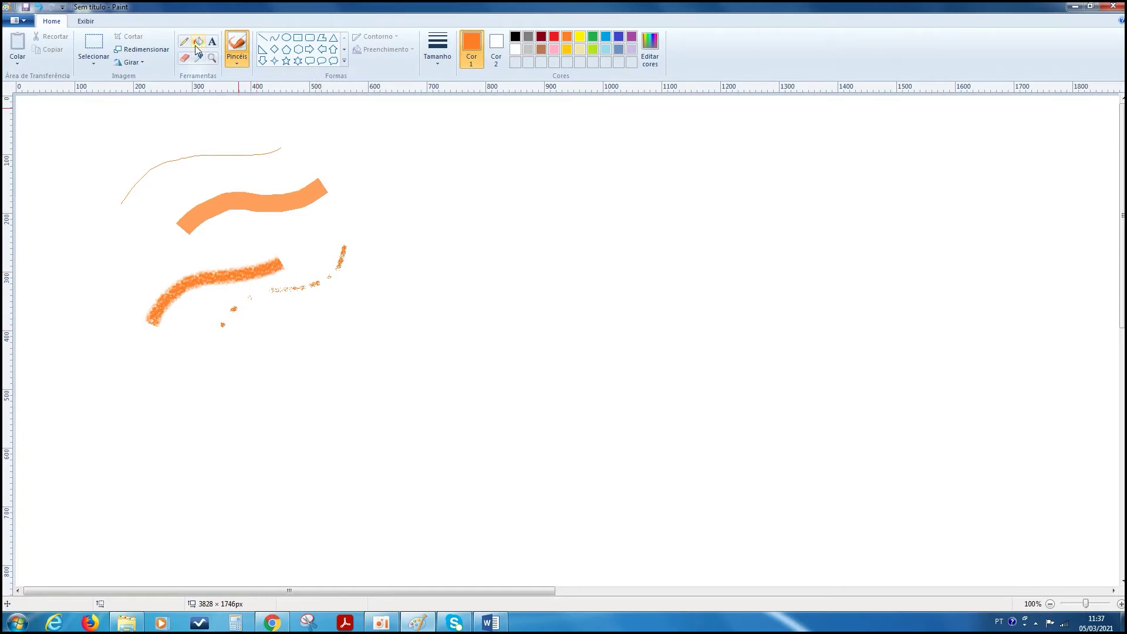
Step: Paint a slightly curved thin orange line below the crayon stroke with the basic round brush
left_click(238, 61)
left_click(237, 80)
left_click_drag(171, 400, 321, 350)
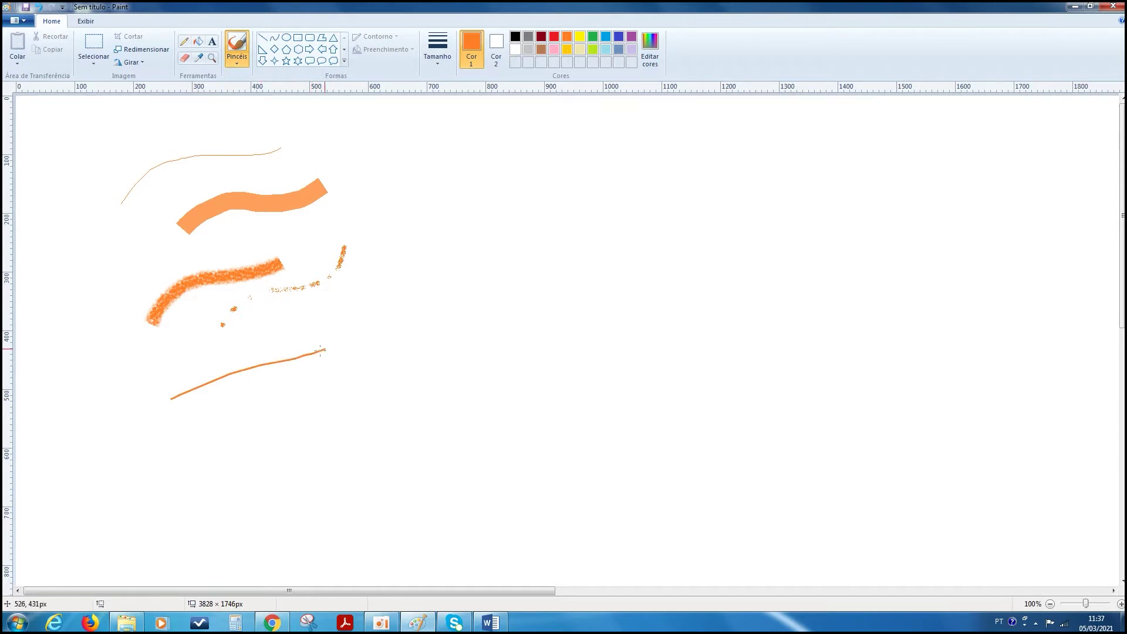
Step: Draw an orange ellipse about 131 × 145 px below the brush strokes and a slanted straight line about 210 × 34 px beneath it
left_click(286, 37)
left_click_drag(266, 398, 343, 483)
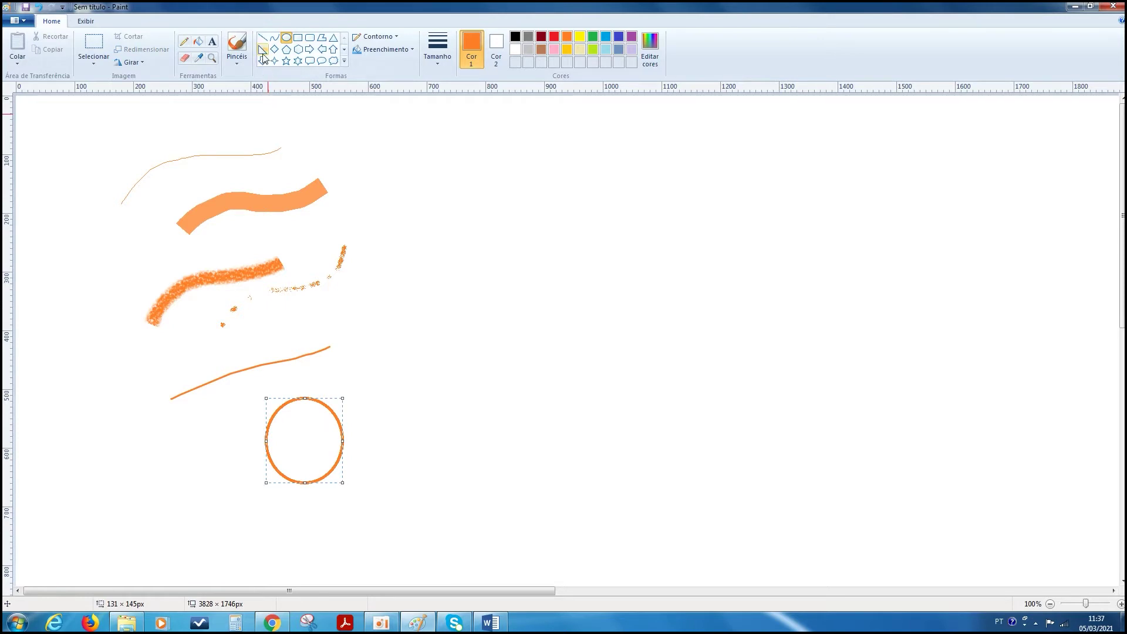
left_click(263, 37)
left_click_drag(272, 519, 394, 500)
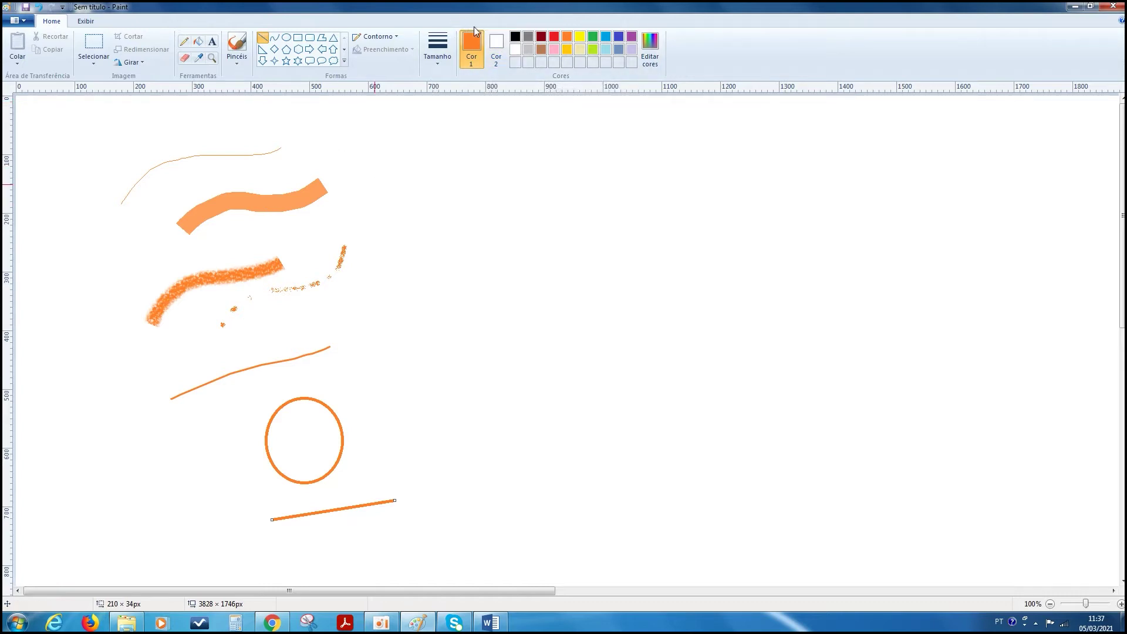
Step: Set Cor 2 to pink (Rosa) and draw a wavy stroke on the blank area beside the orange strokes with the Eraser
left_click(497, 47)
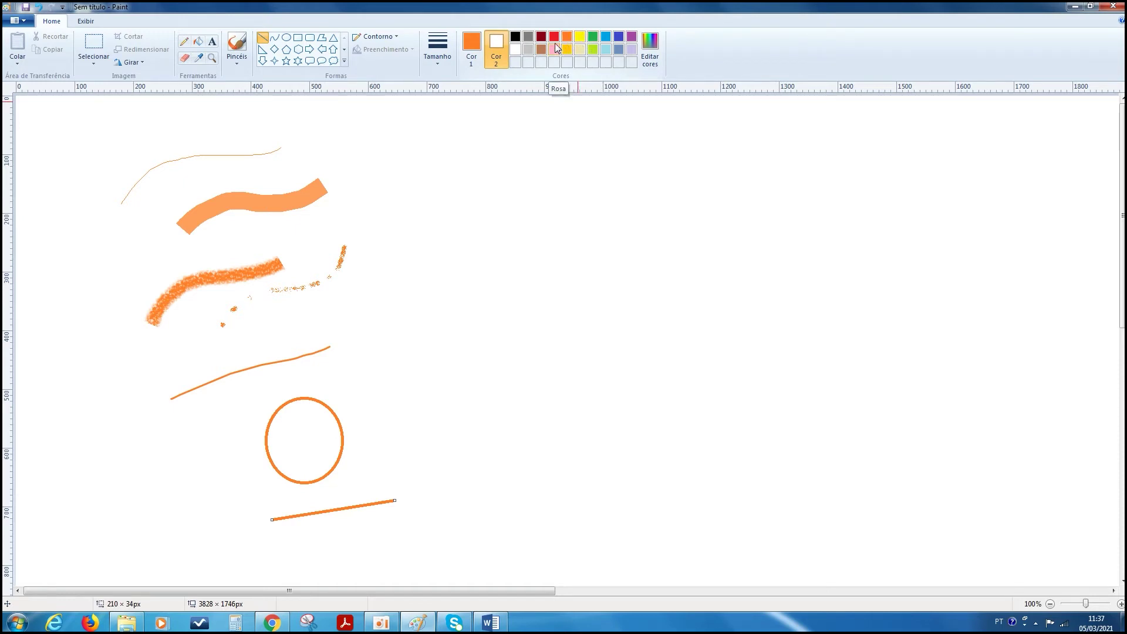
left_click(554, 50)
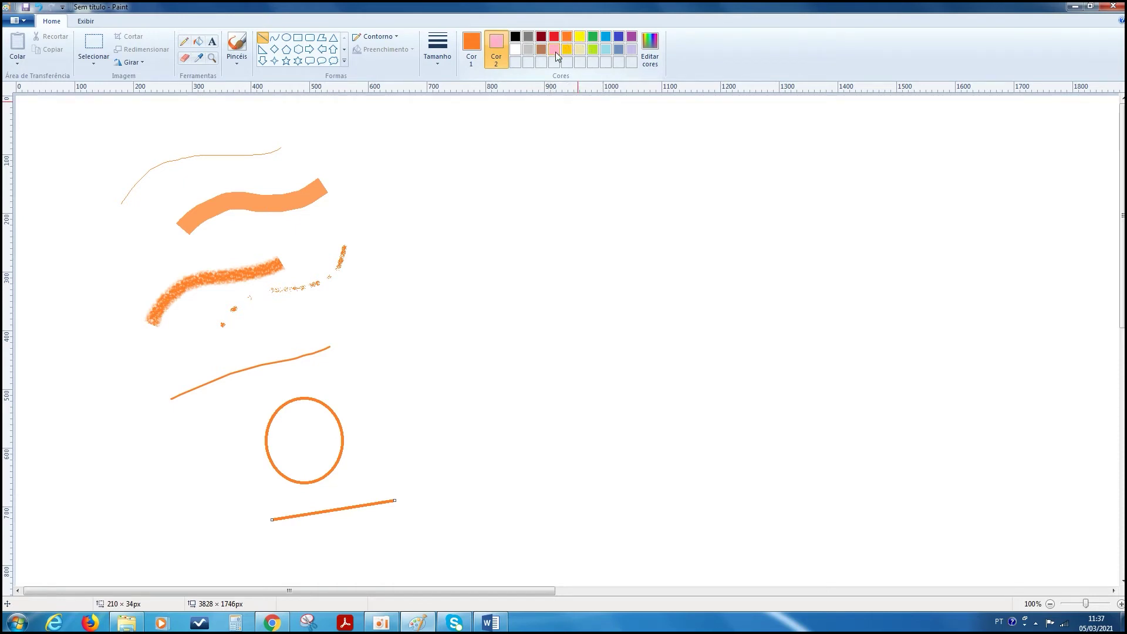
left_click(495, 51)
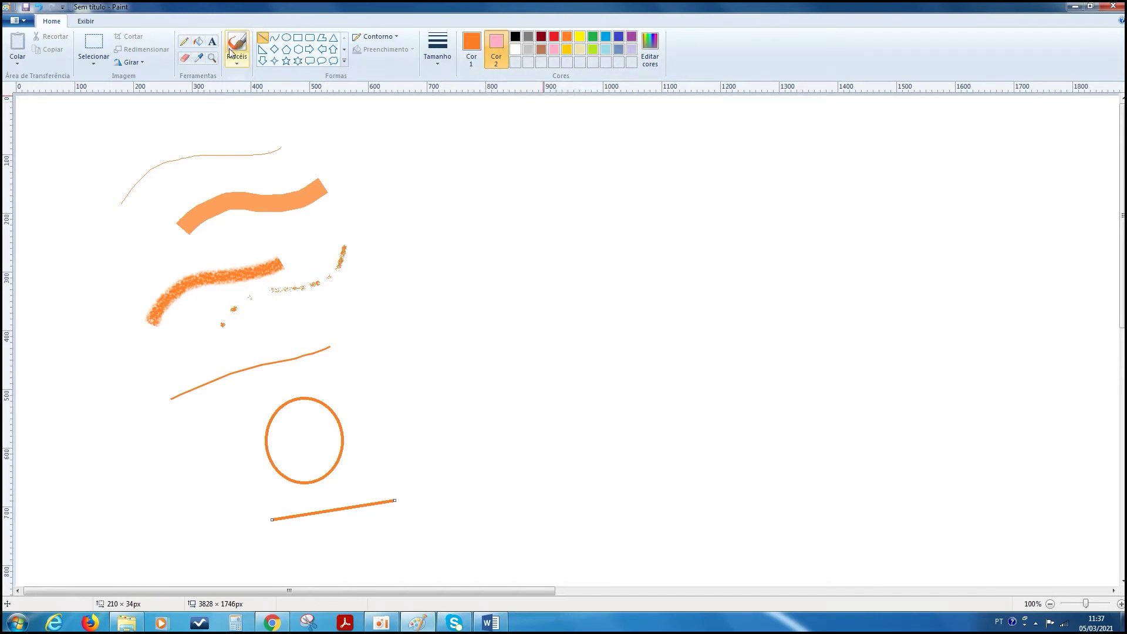
left_click(185, 59)
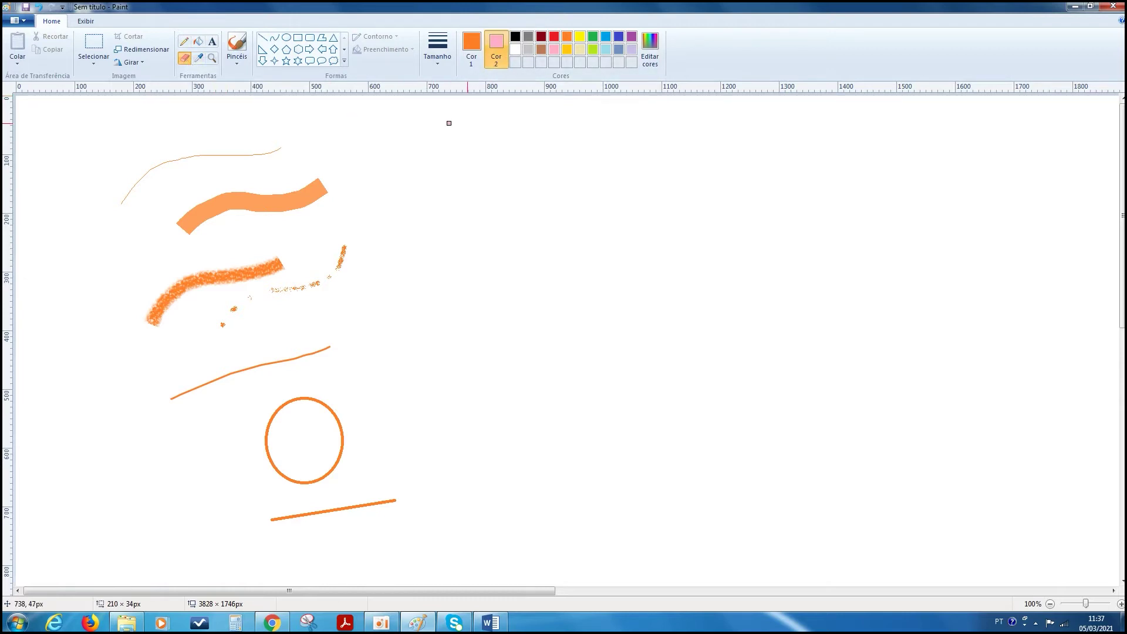
mouse_move(503, 189)
left_mouse_down()
mouse_move(664, 158)
mouse_move(614, 183)
mouse_move(517, 179)
left_mouse_up()
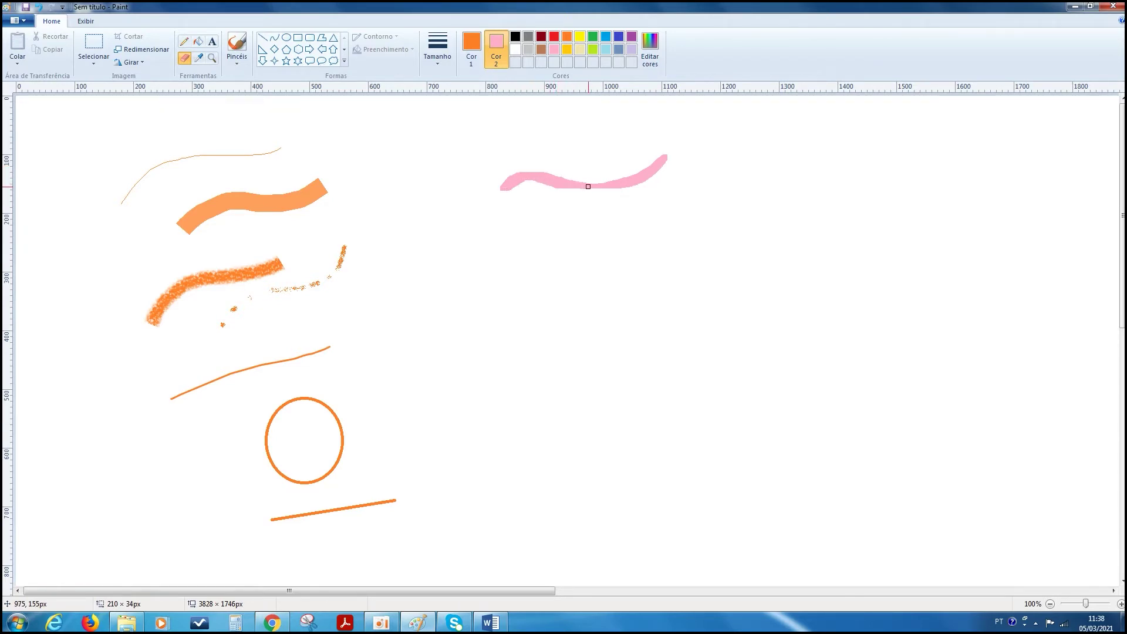
Step: Draw a circle about 158 × 160 px beside the ellipse, with an orange outline and a solid-colour (Cor sólida) fill using Cor 2
left_click(285, 39)
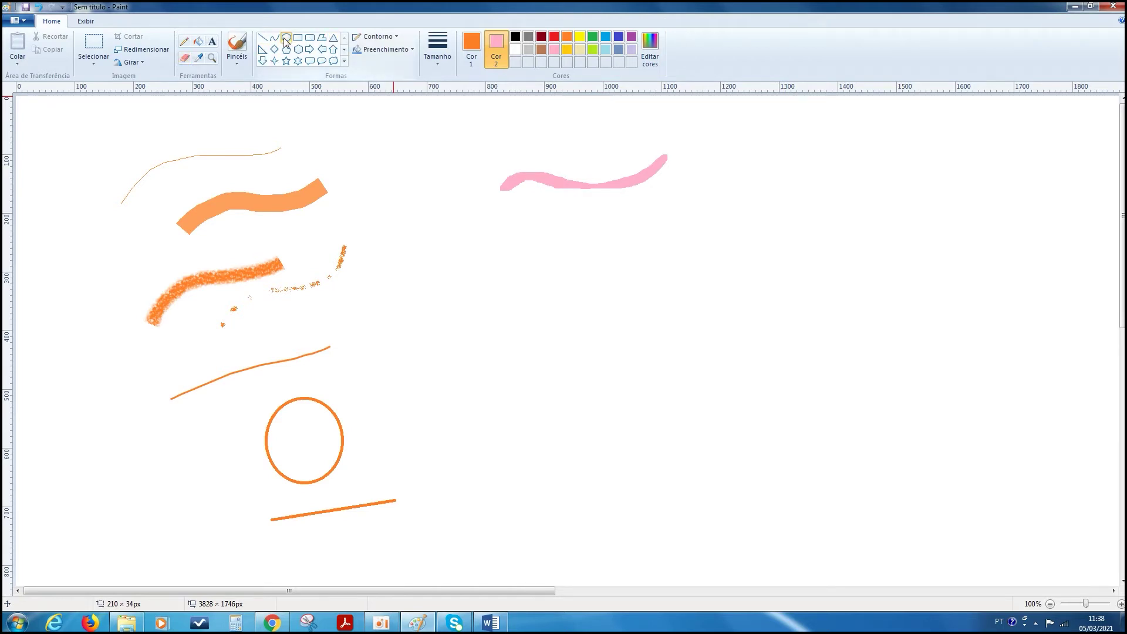
left_click(397, 51)
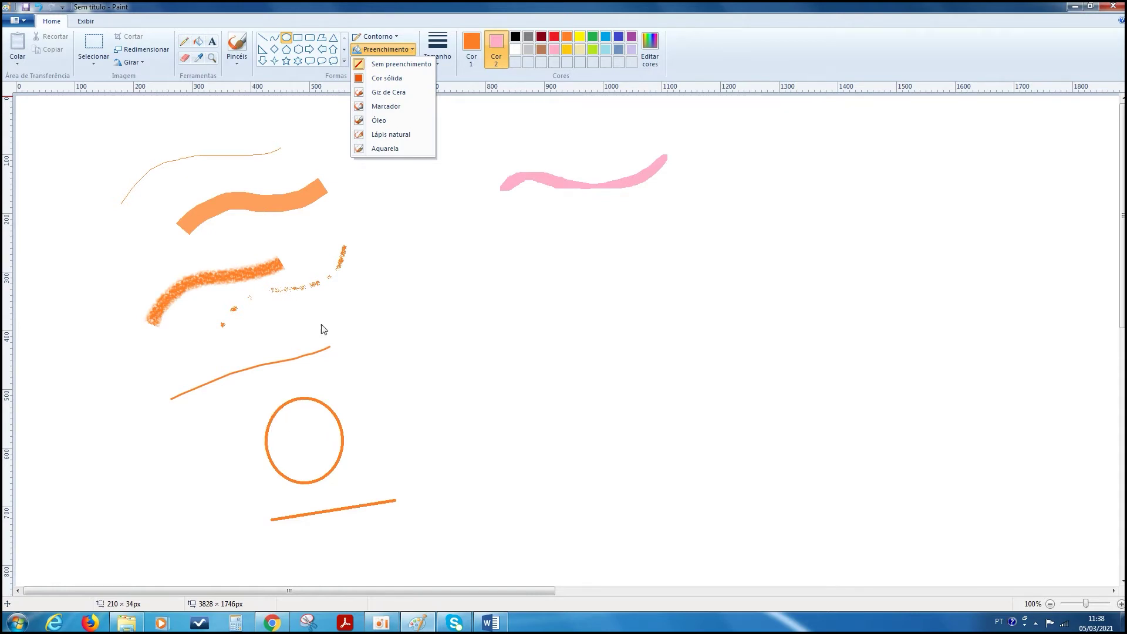
left_click(388, 81)
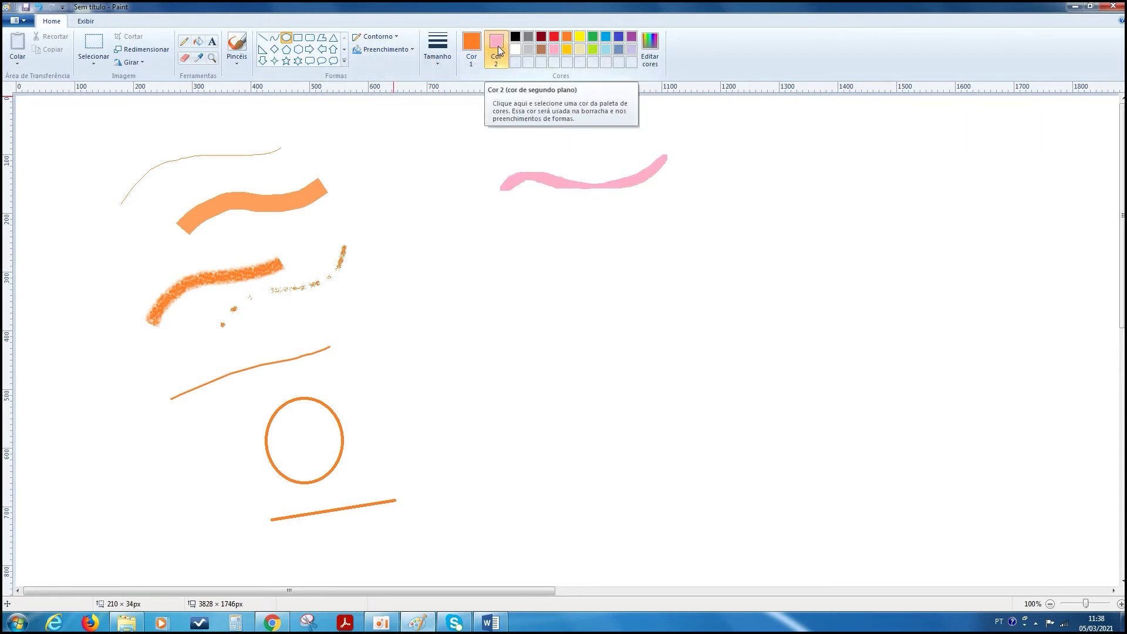
left_click(498, 50)
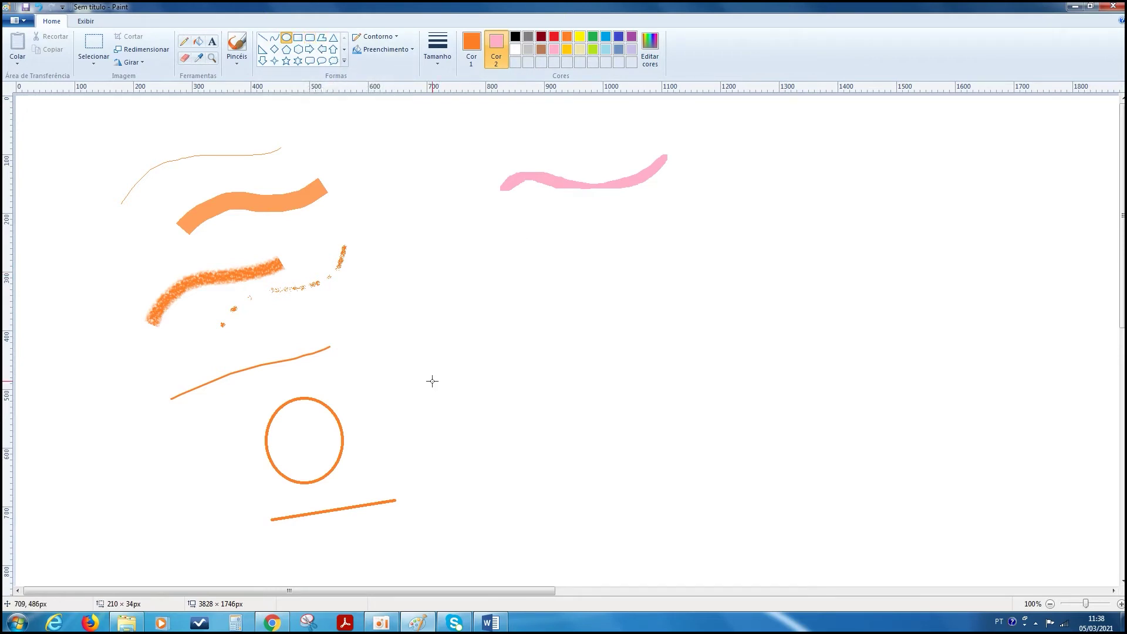
left_click_drag(432, 380, 524, 475)
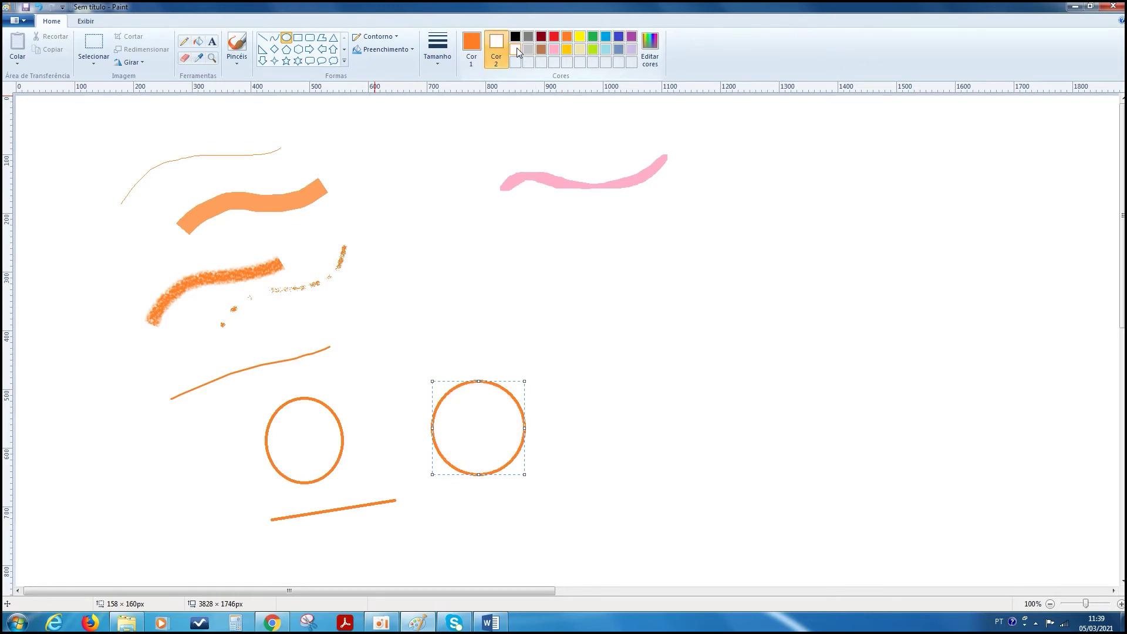
Step: Switch to the Eraser and make Cor 1 the active colour slot
left_click(185, 59)
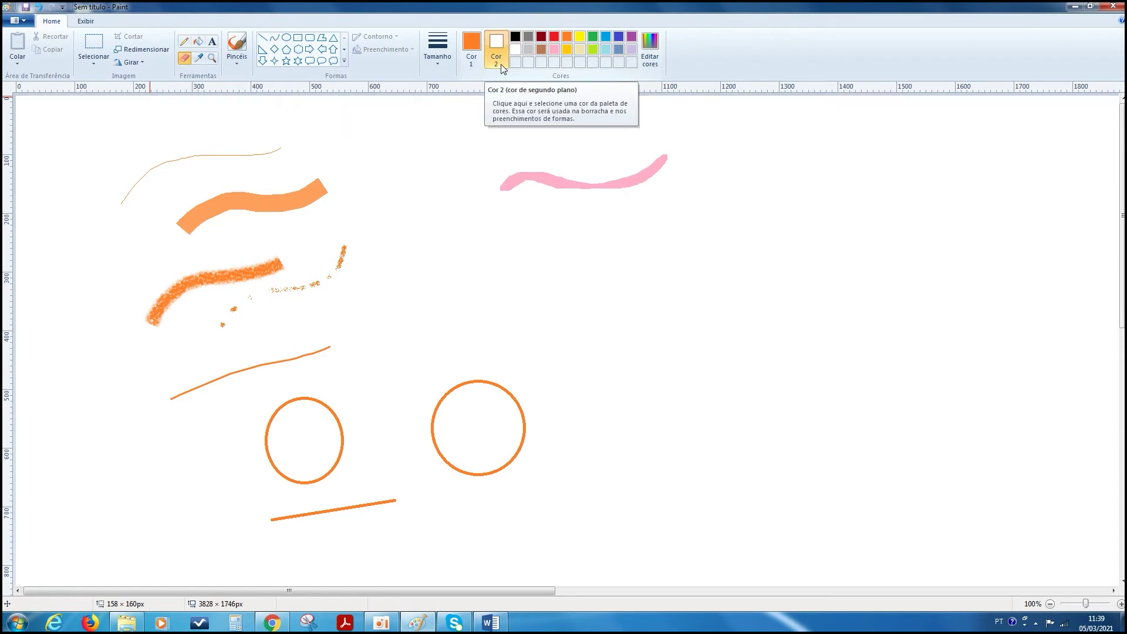
left_click(501, 64)
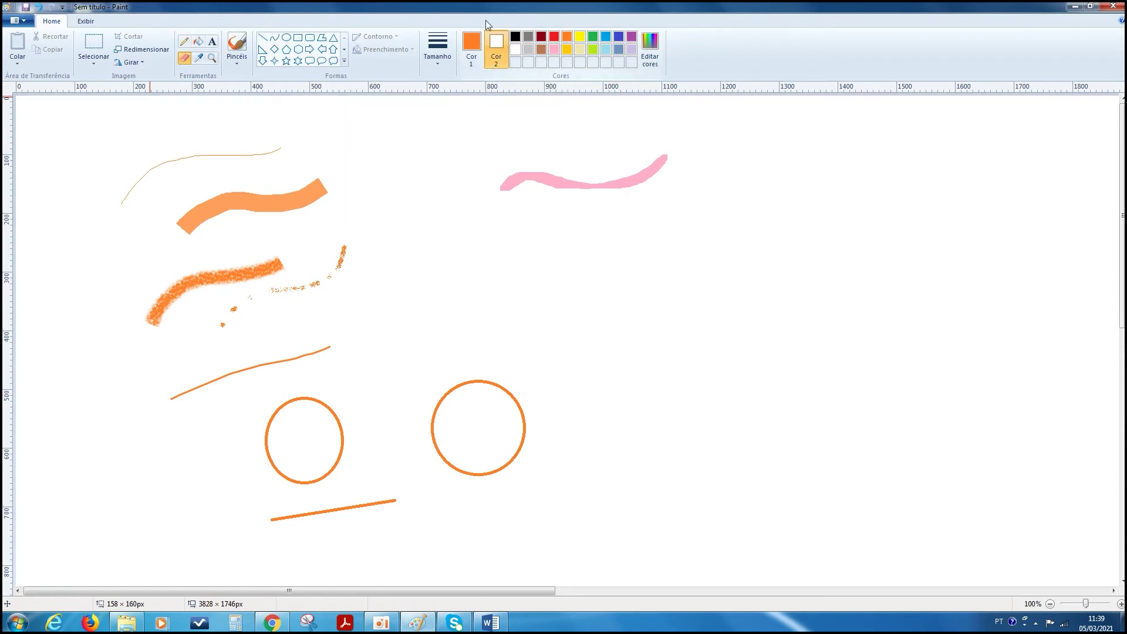
left_click(470, 44)
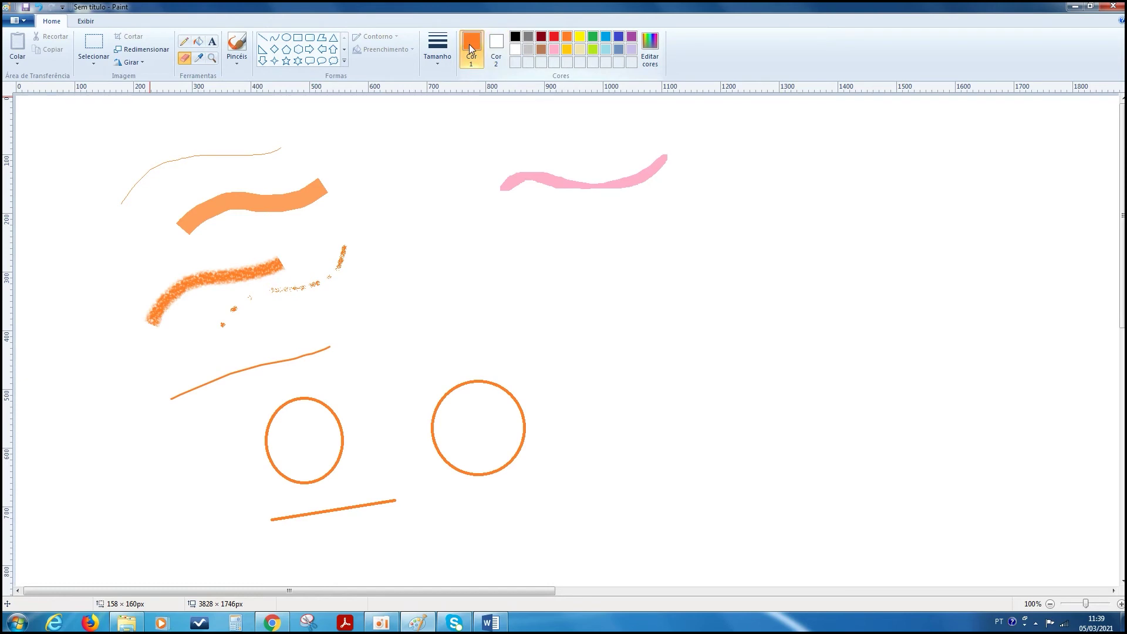